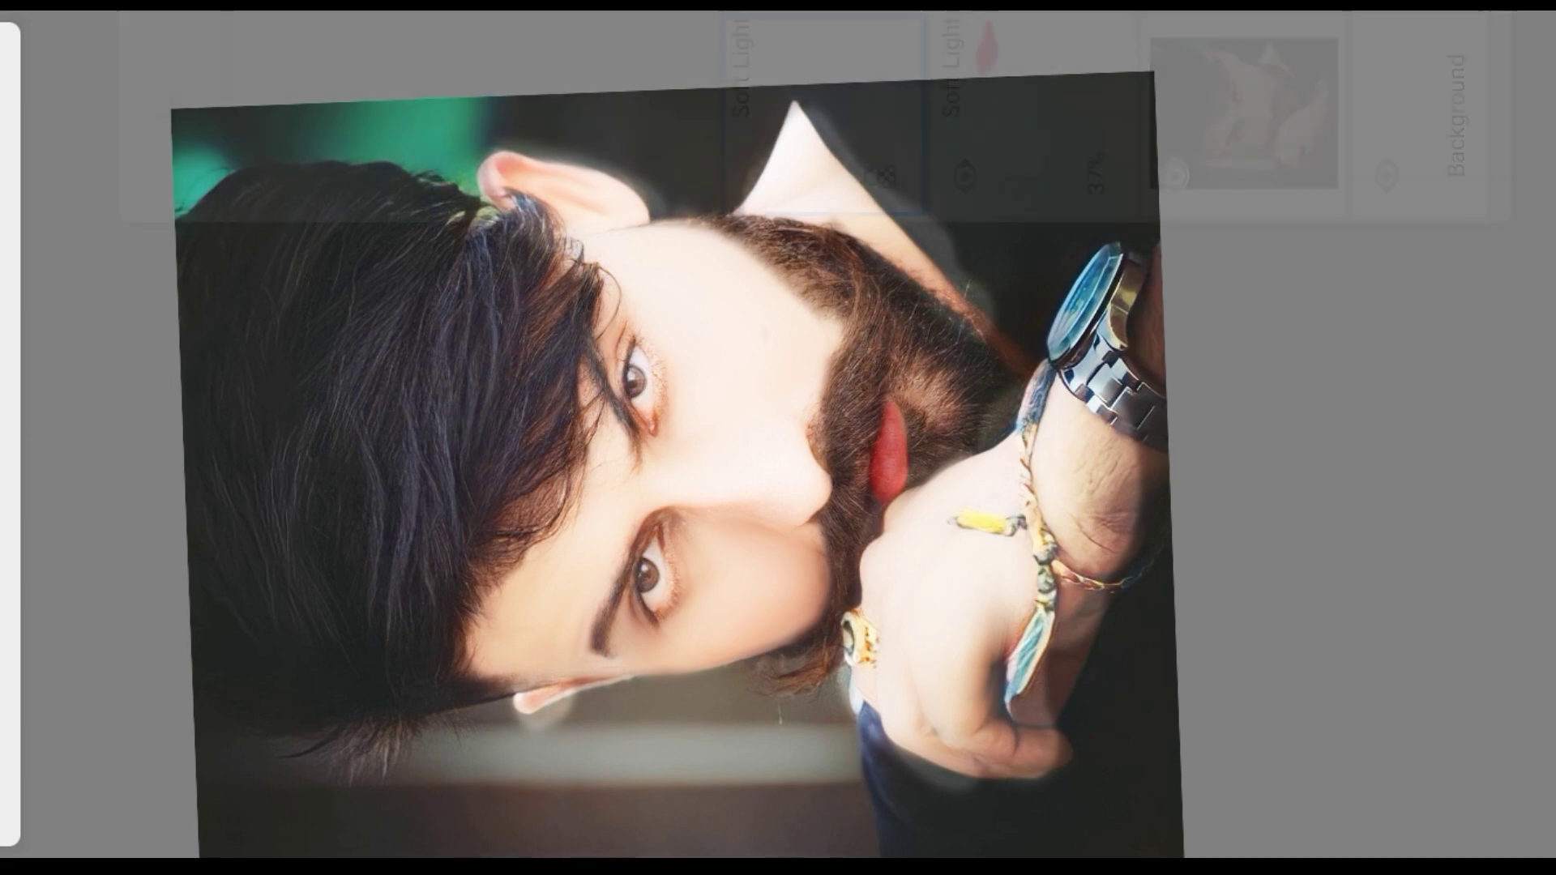
Lower the opacity of the top Soft Light skin layer
left_click(823, 115)
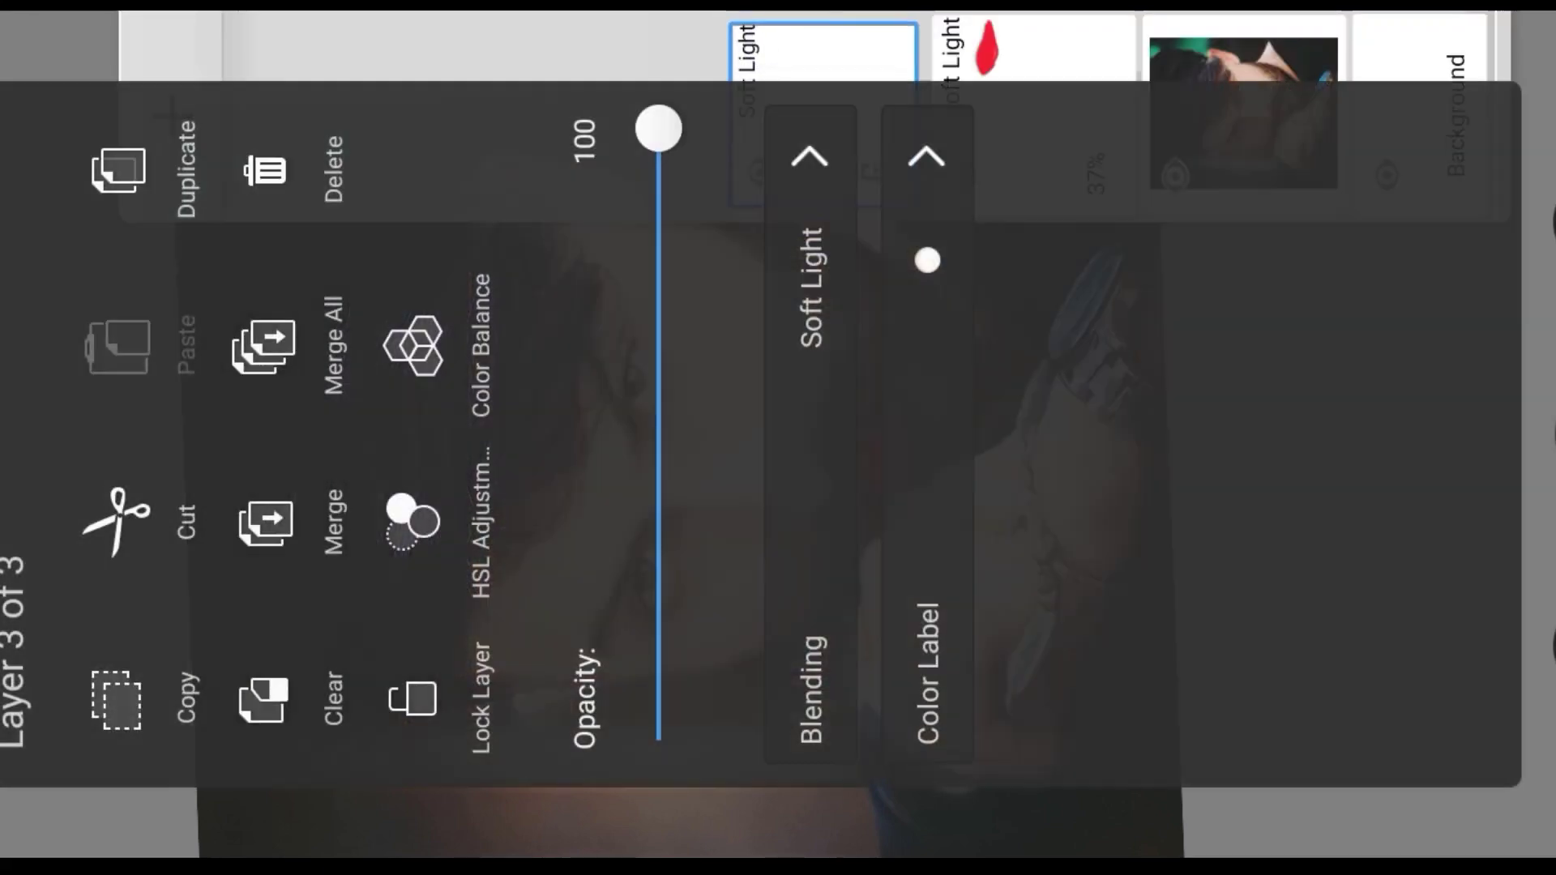
left_click(778, 607)
left_click_drag(985, 598, 1110, 462)
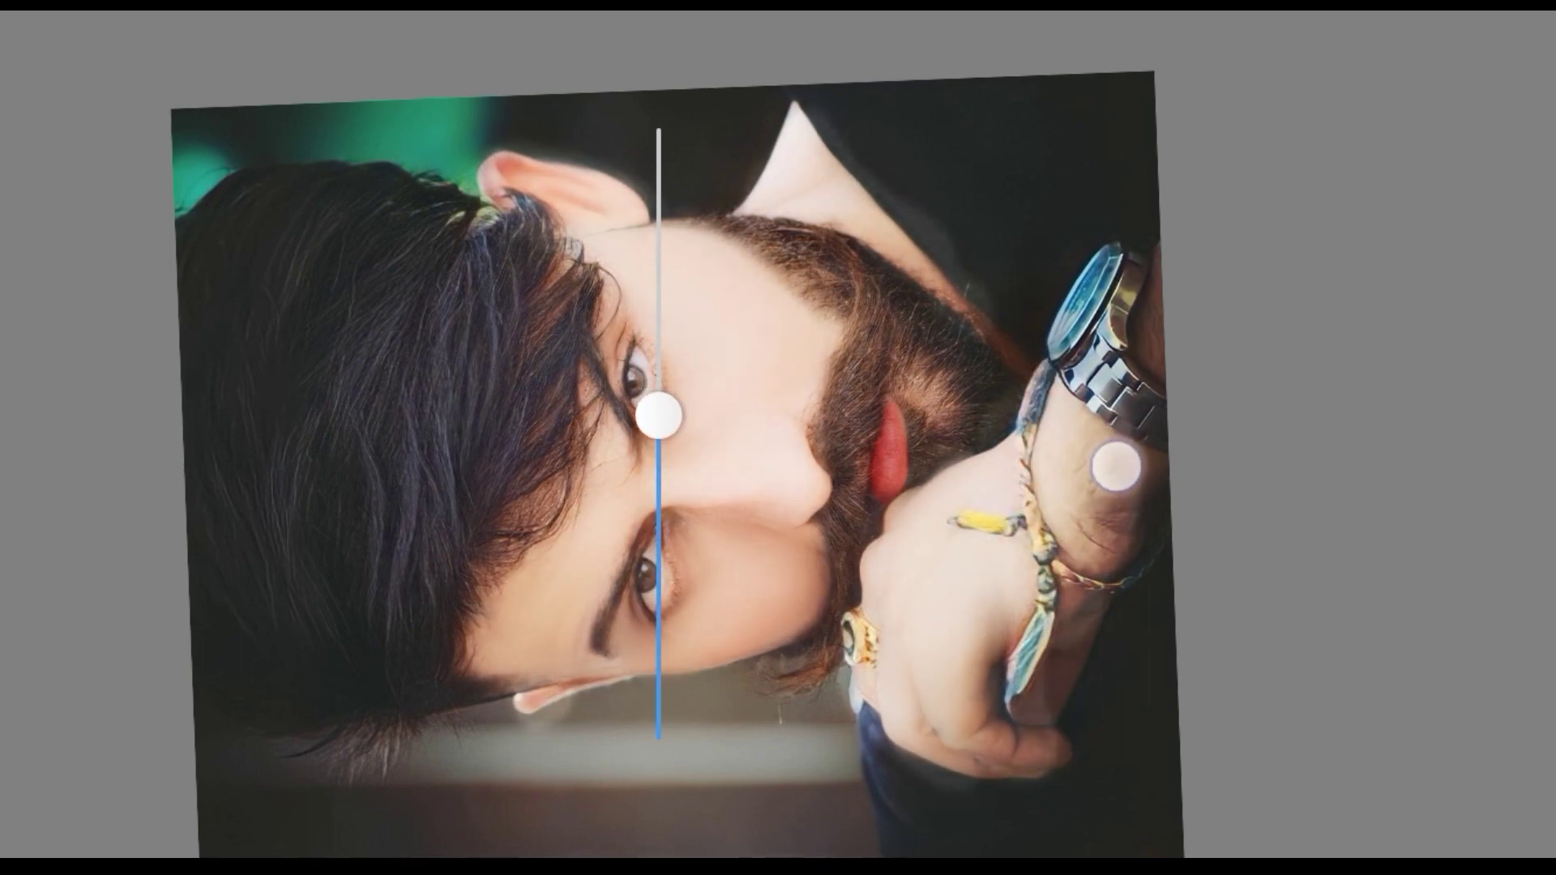
left_click(1115, 466)
Rotate the canvas so the portrait stands upright and recentre it
left_click(778, 547)
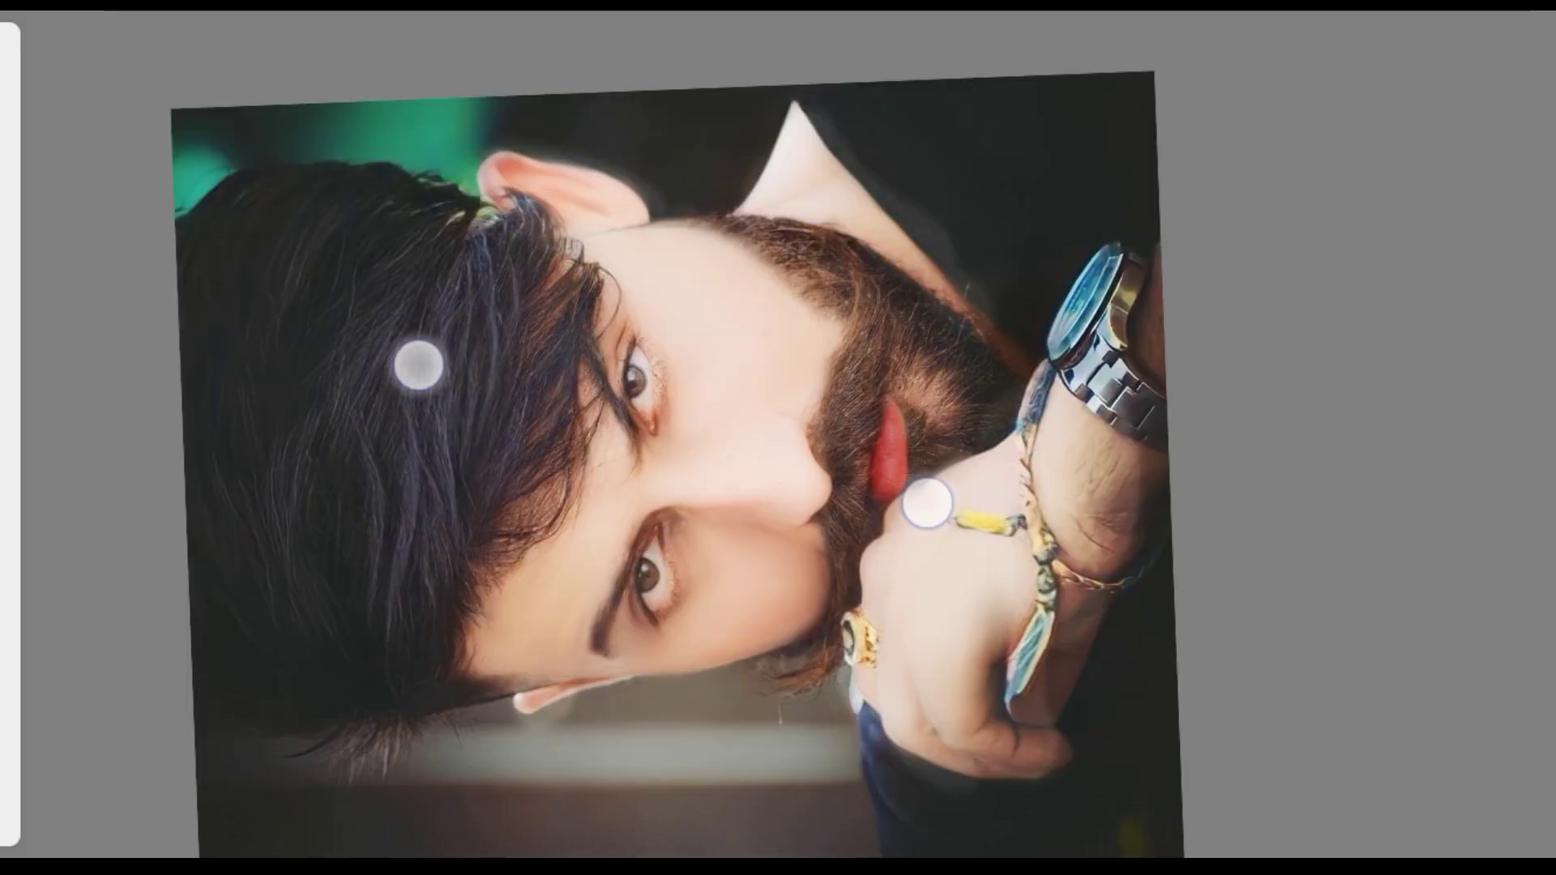
left_click_drag(425, 365, 495, 362)
left_click_drag(994, 537, 999, 543)
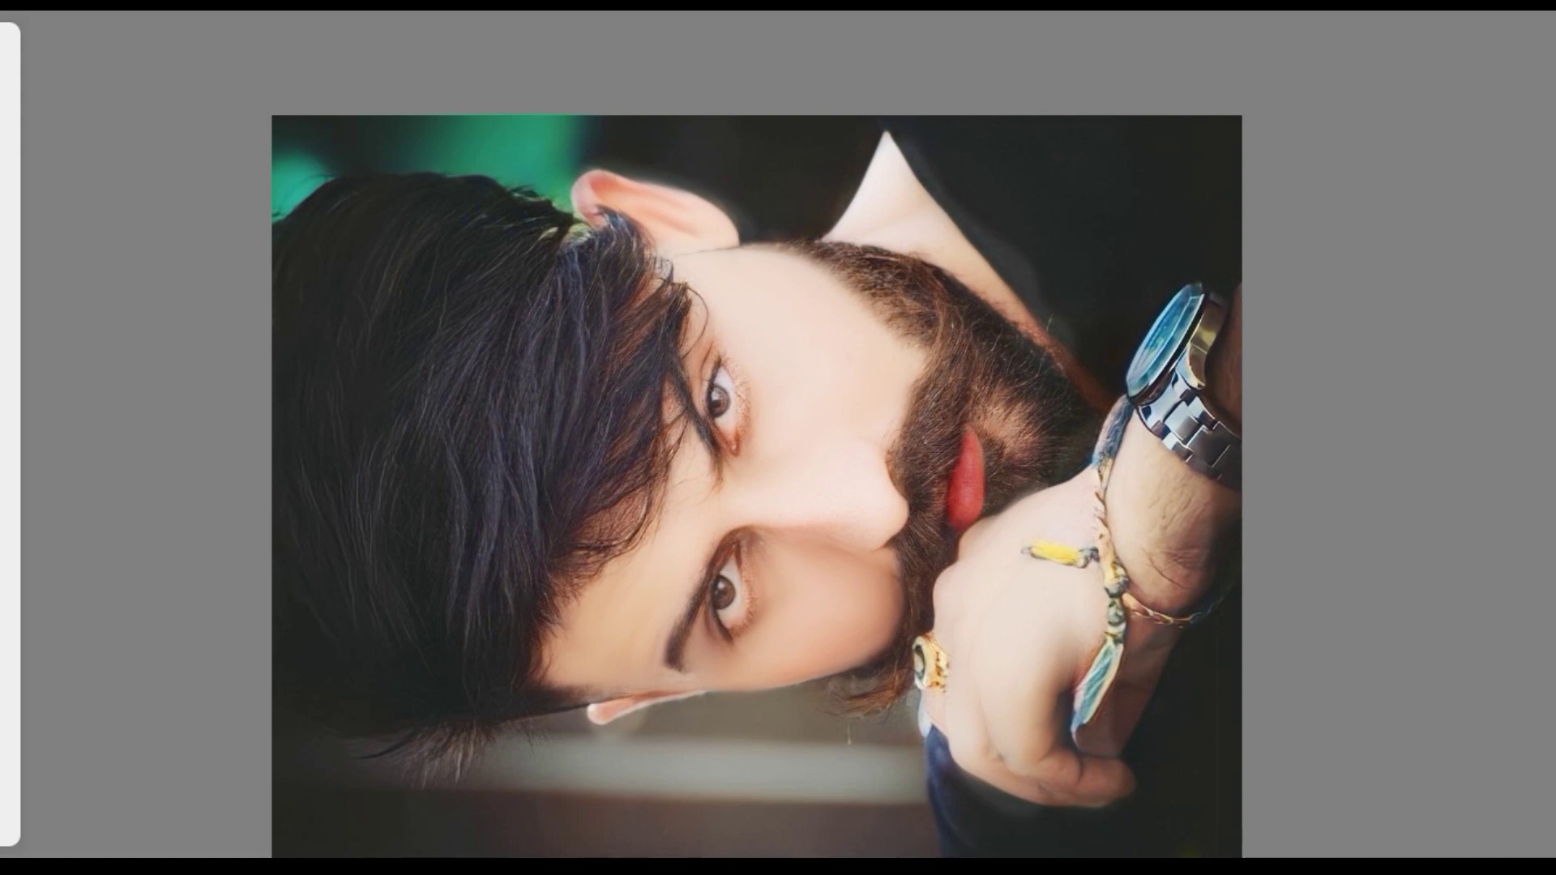